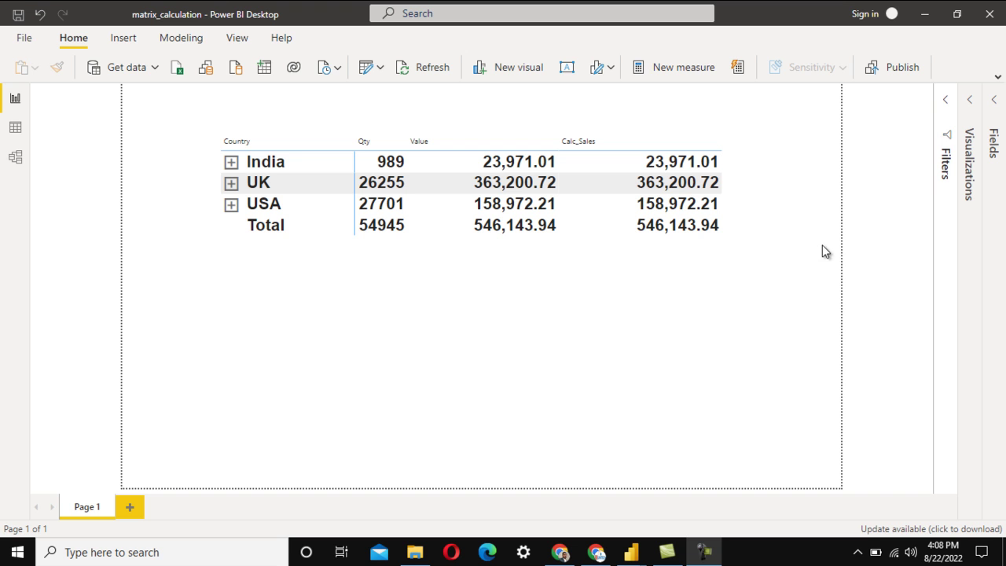
After reviewing the Sales table data, expand India in the matrix to show Lucknow, Noida and Unnao.
left_click(15, 128)
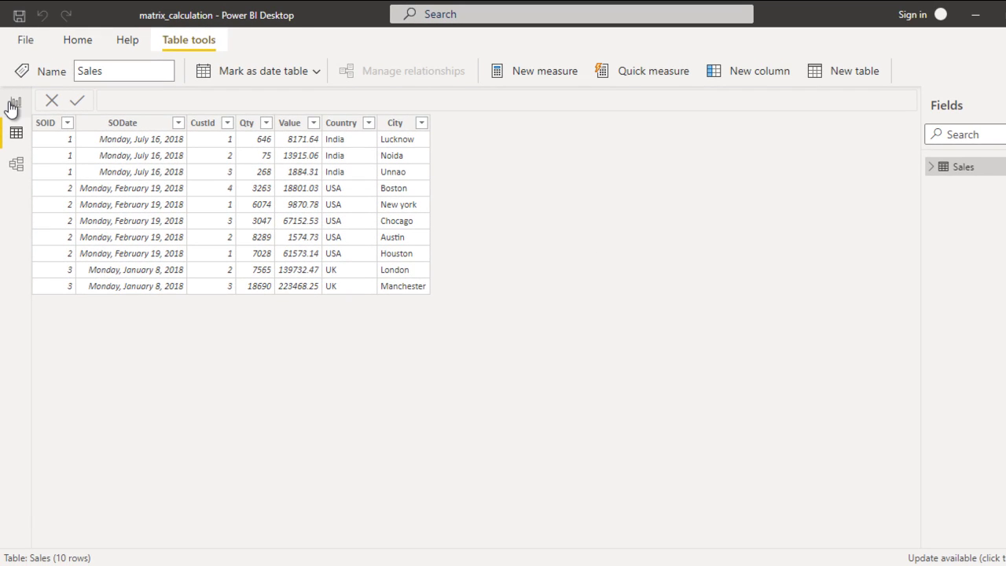
left_click(14, 105)
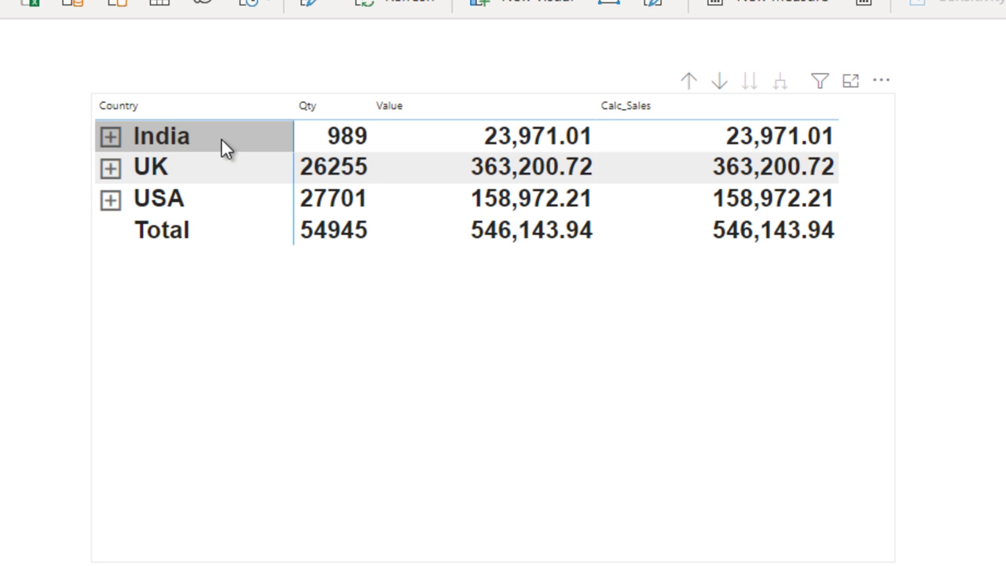
left_click(110, 138)
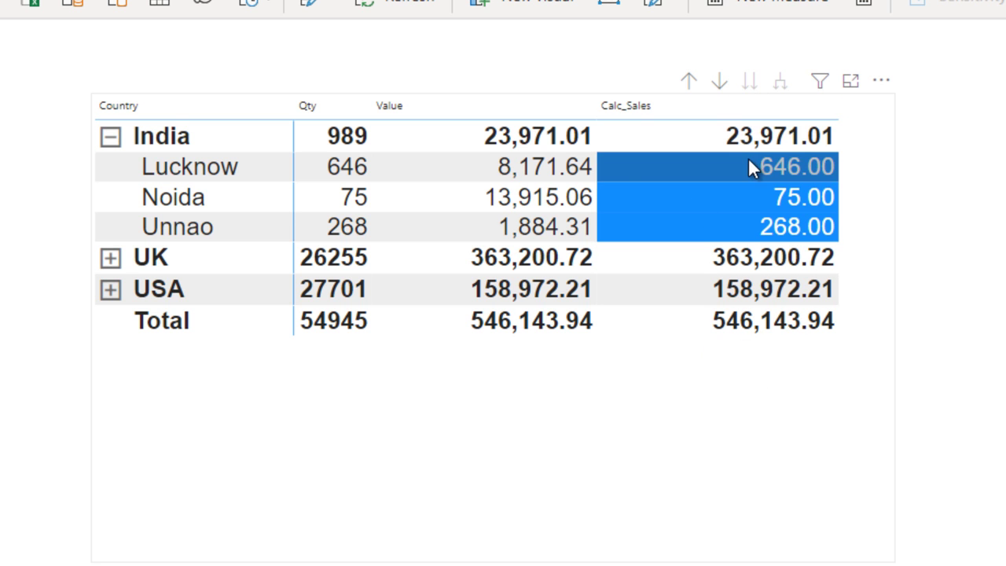
left_click(110, 138)
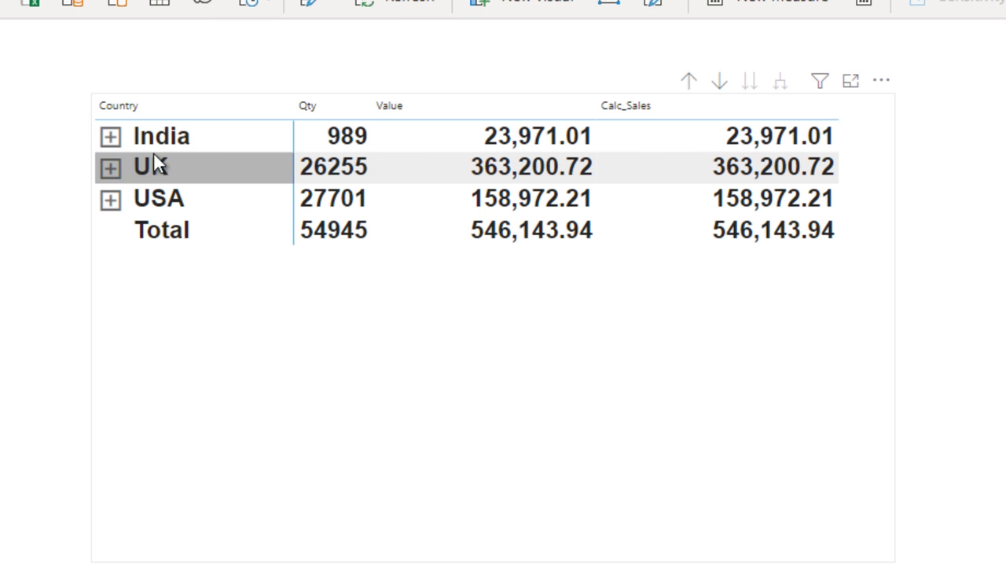
left_click(109, 136)
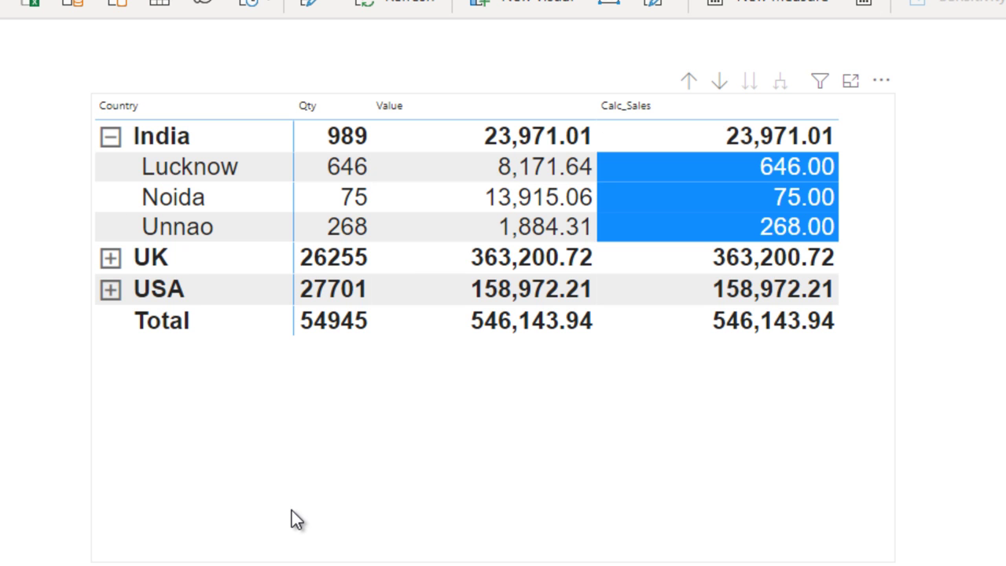
left_click(259, 475)
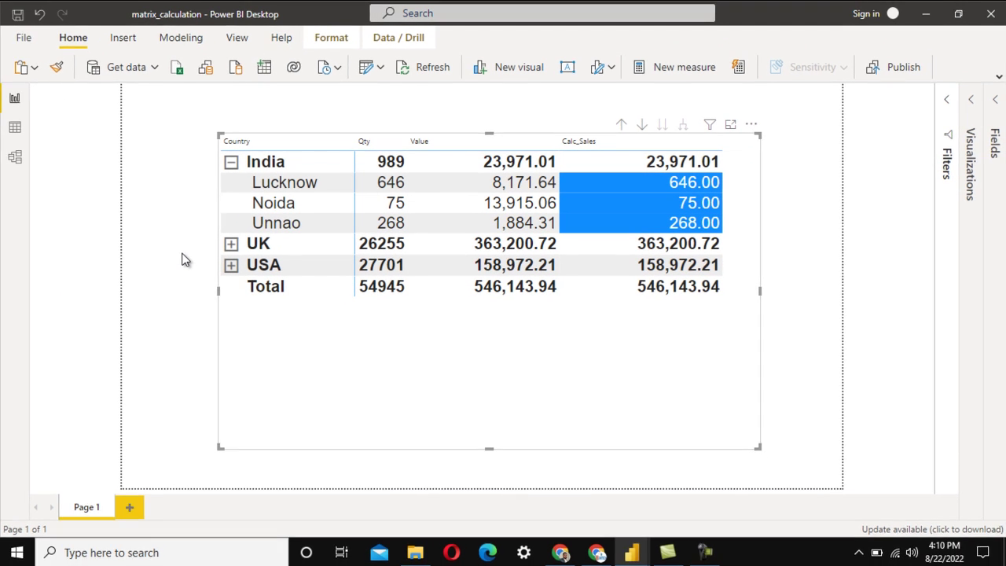
Deselect the matrix and add a new blank measure to the Sales table.
left_click(110, 264)
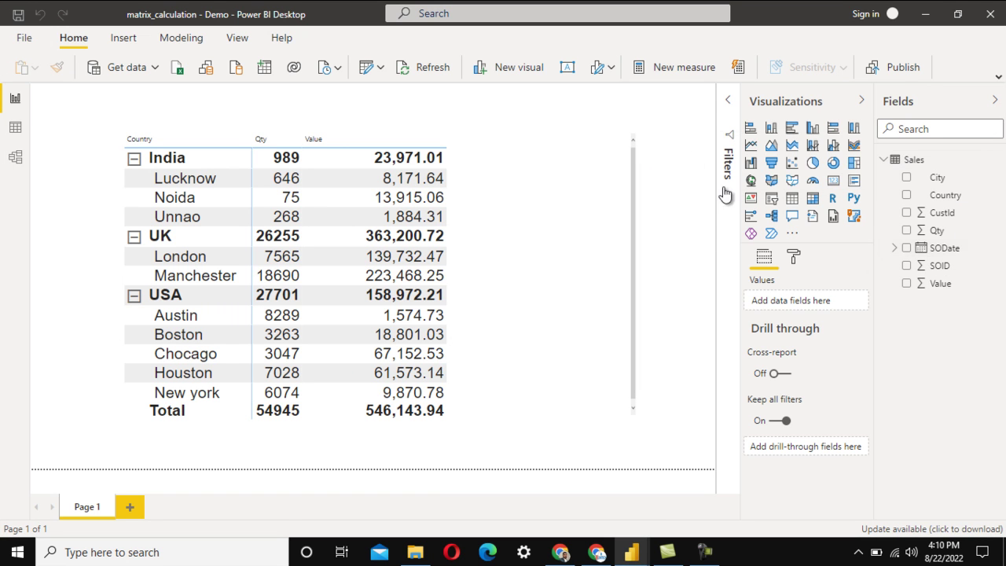
left_click(661, 69)
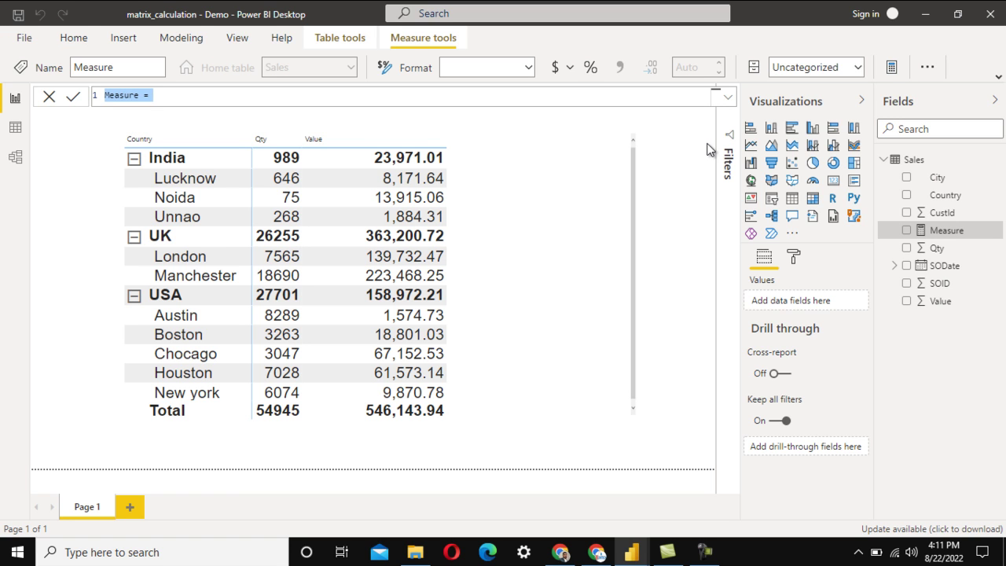
Define the measure as Hasonevalue = HASONEVALUE(Sales[City]) and commit it.
type("Has")
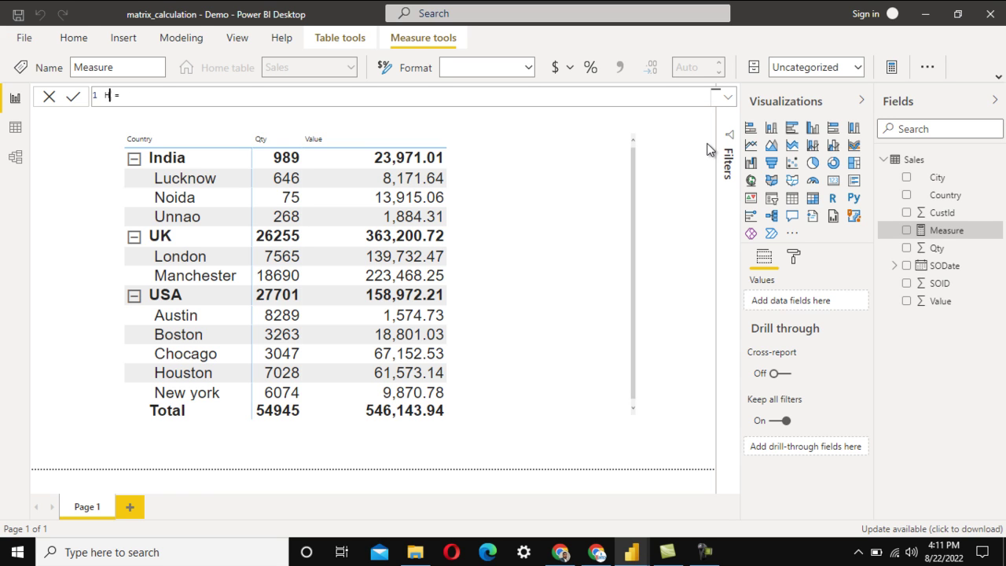
type("onevalue = has")
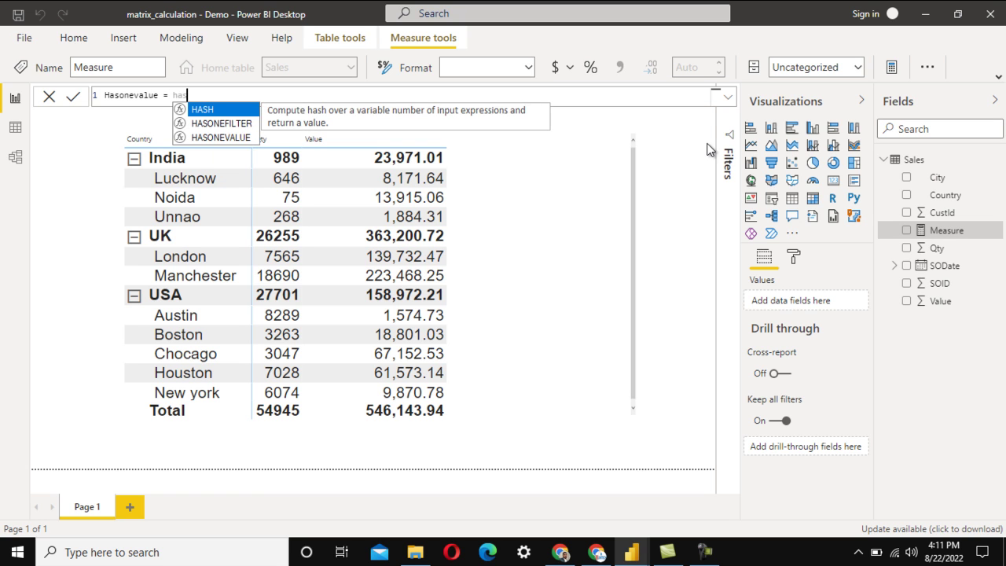
key("Down")
key("Down")
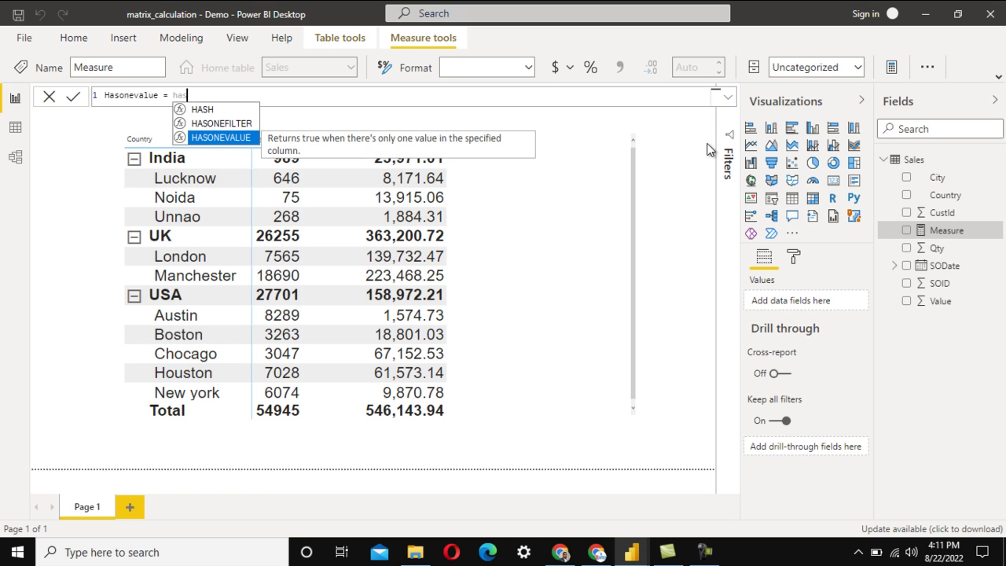
key("Tab")
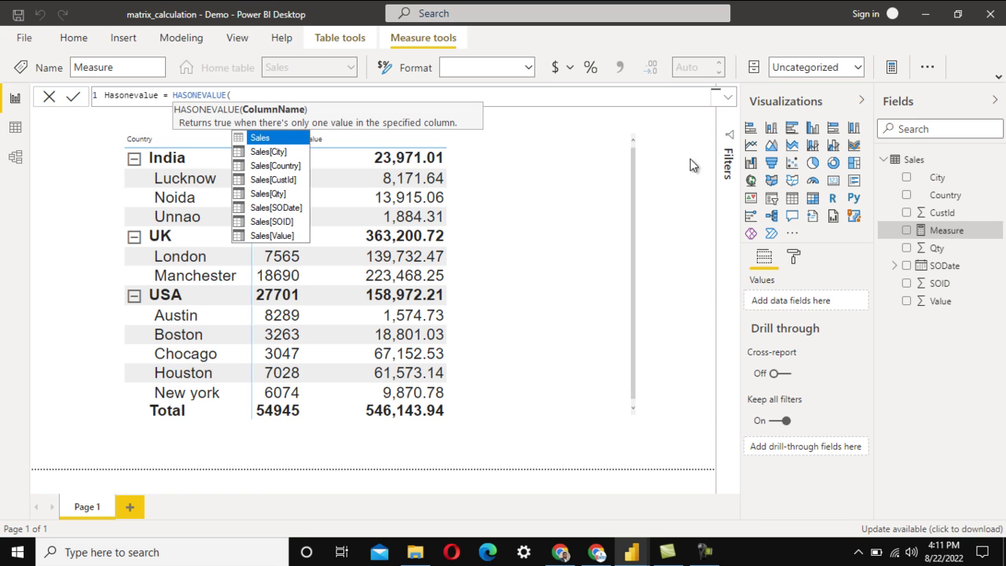
left_click(261, 151)
type(")")
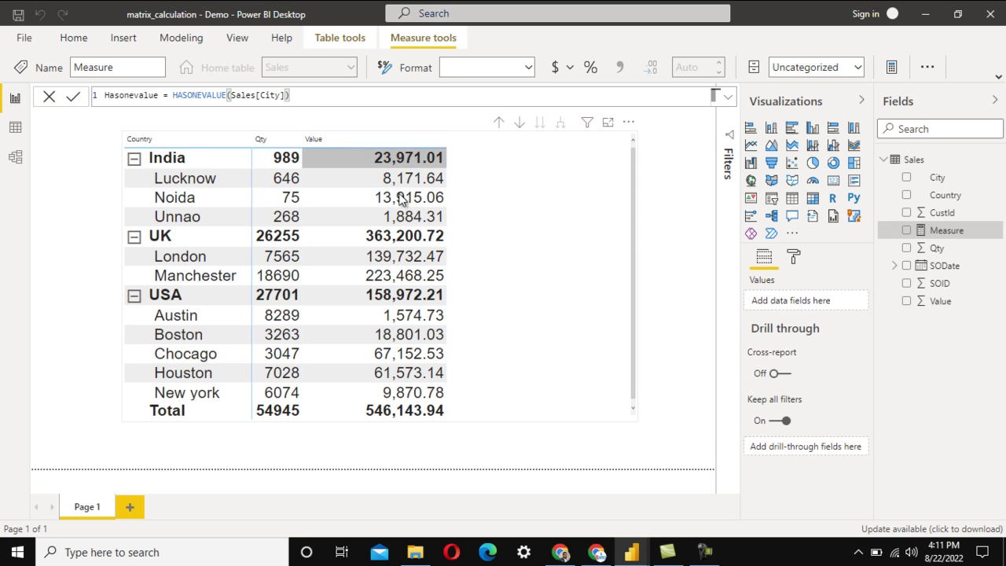
key("Return")
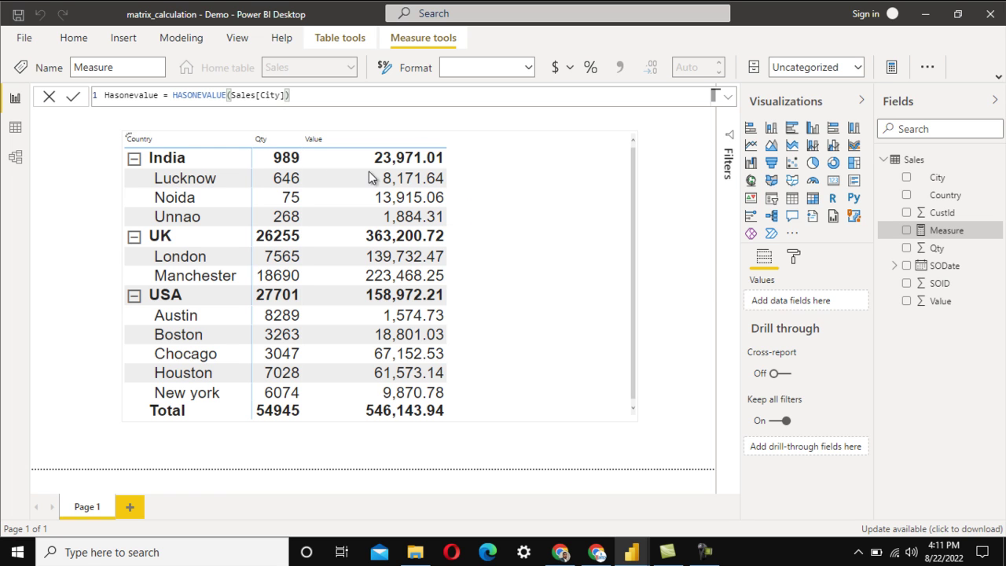
left_click(431, 189)
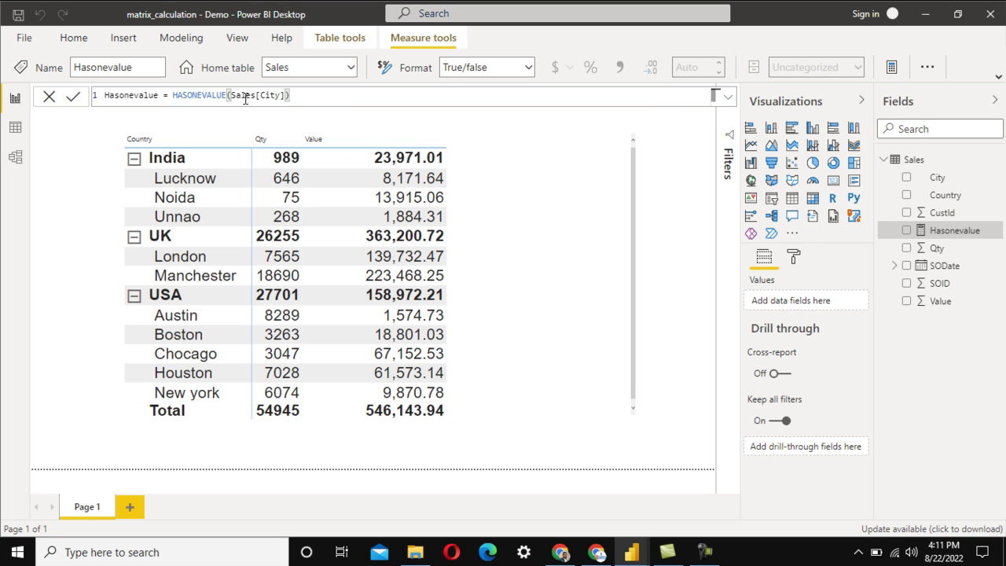
Add Hasonevalue to the matrix values and widen its column.
left_click_drag(972, 232, 577, 314)
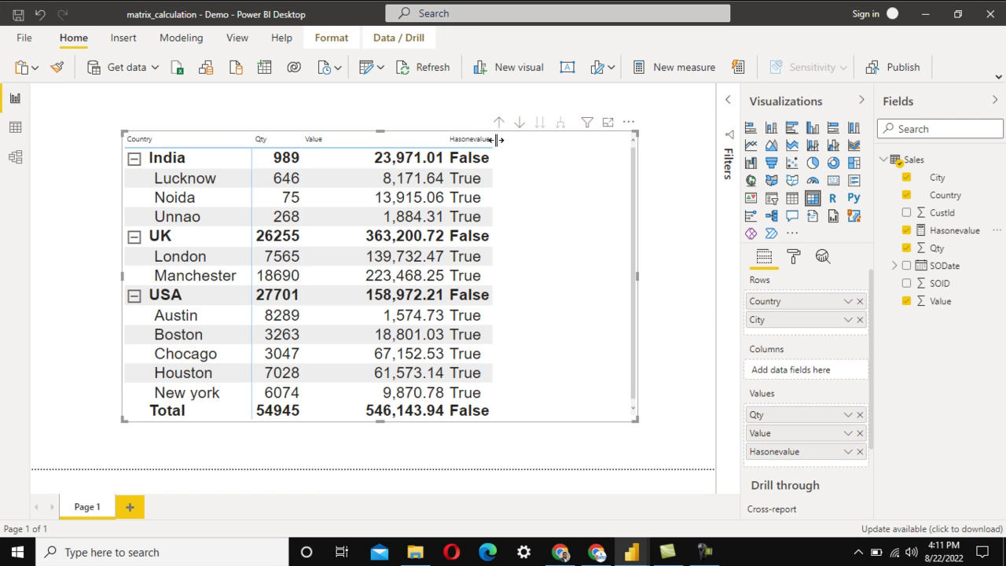
left_click_drag(495, 140, 528, 139)
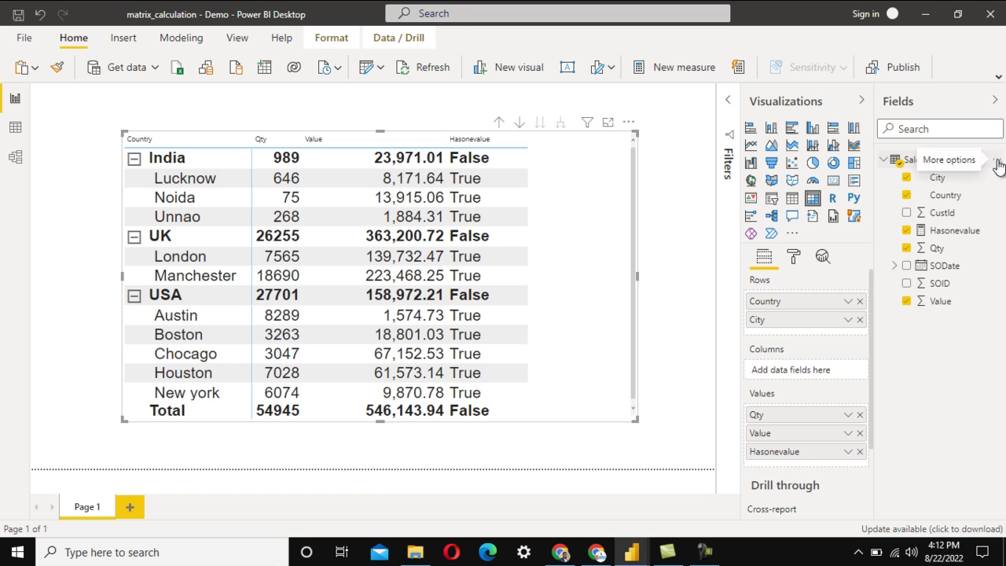
Start a new measure cal_value = IF(HASONEVALUE(Sales[City]) as its condition.
left_click(673, 68)
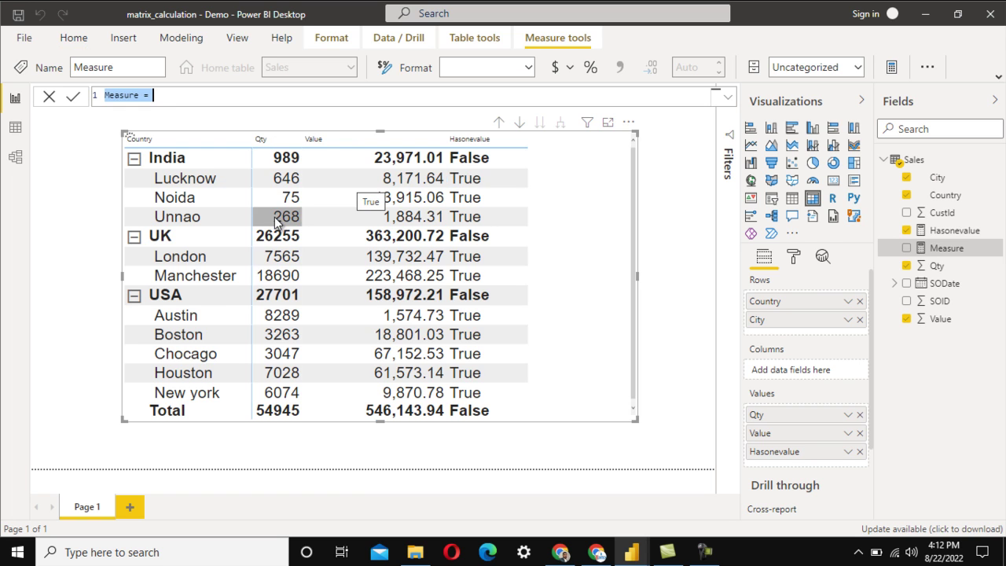
type("cal_value = ")
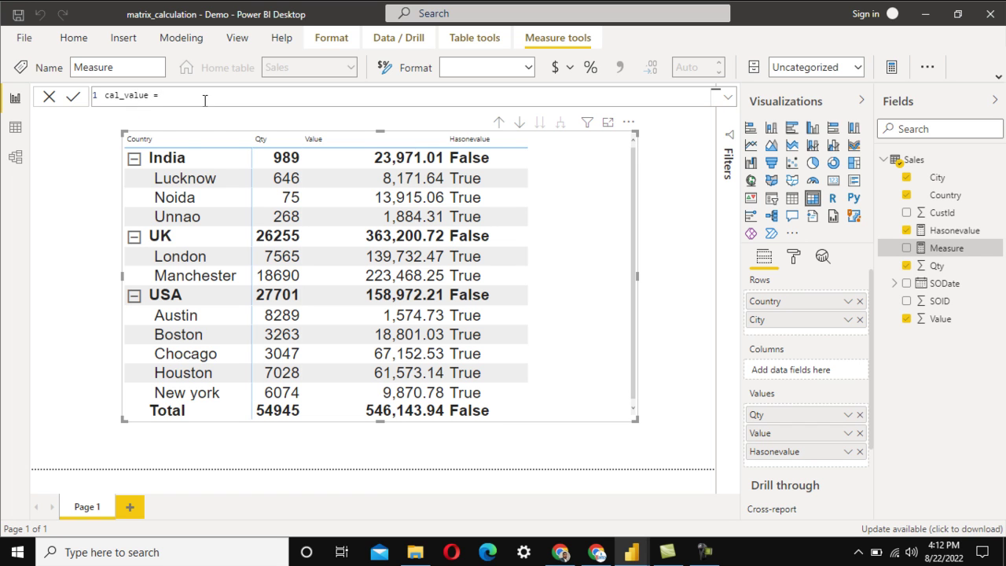
type("IF(")
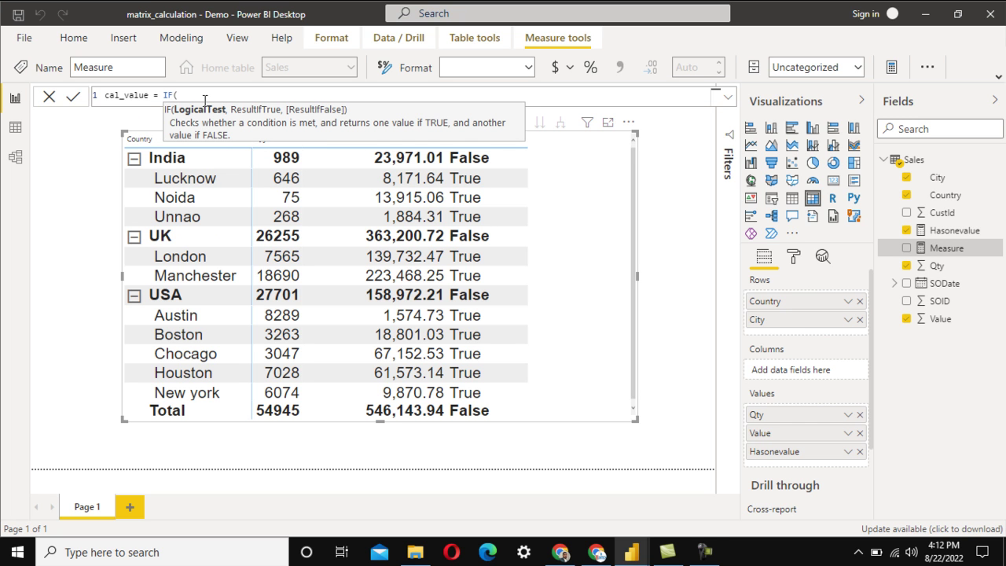
type("has")
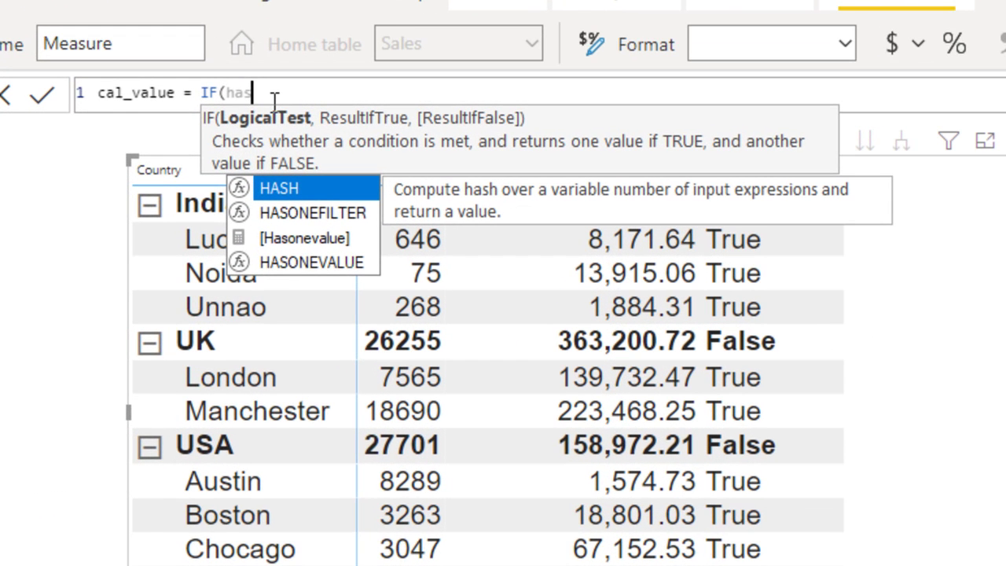
key("Down")
key("Down")
key("Down")
key("Tab")
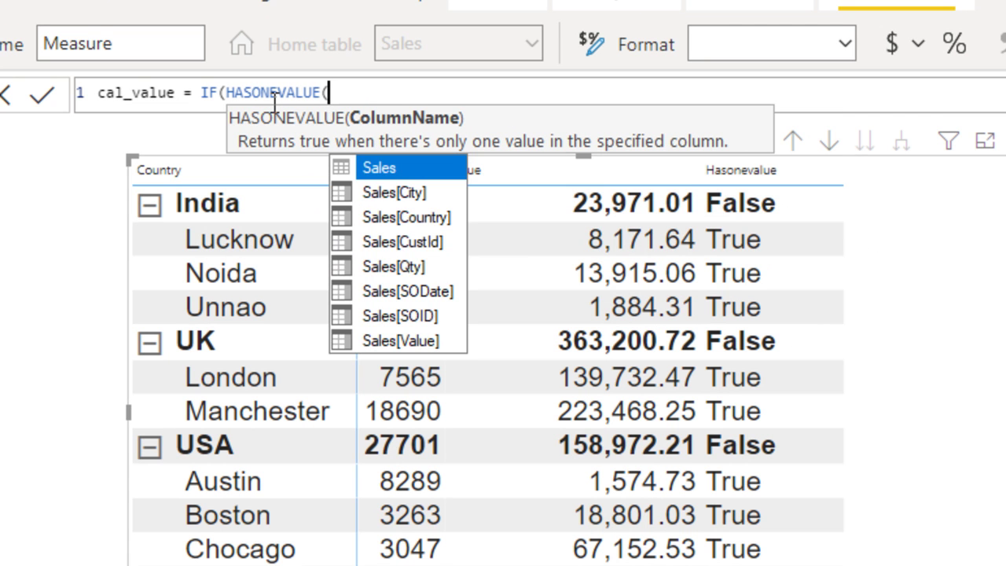
key("Down")
key("Tab")
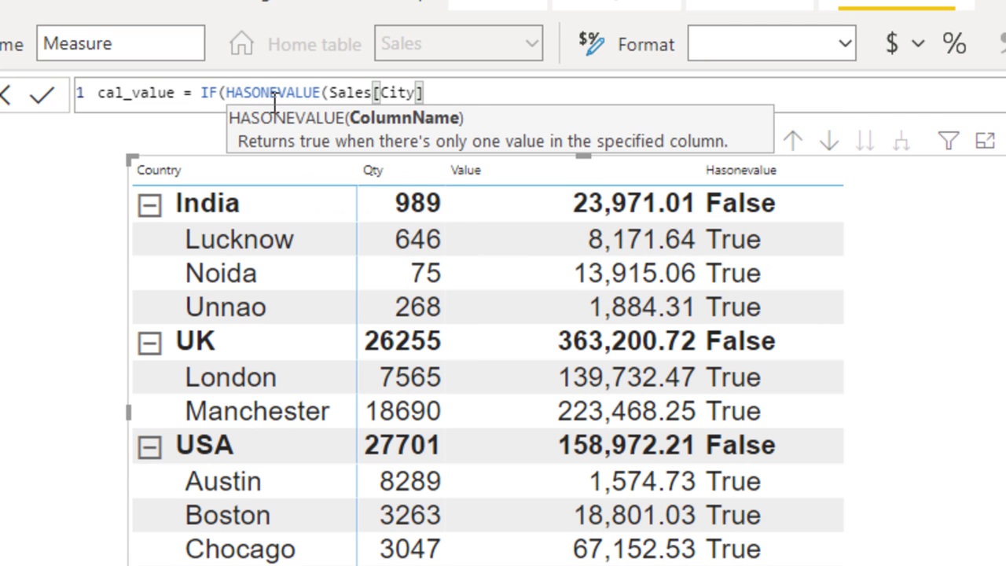
Finish cal_value with SUM(Sales[Qty]) and SUM(Sales[Value]) branches and commit it.
type("),")
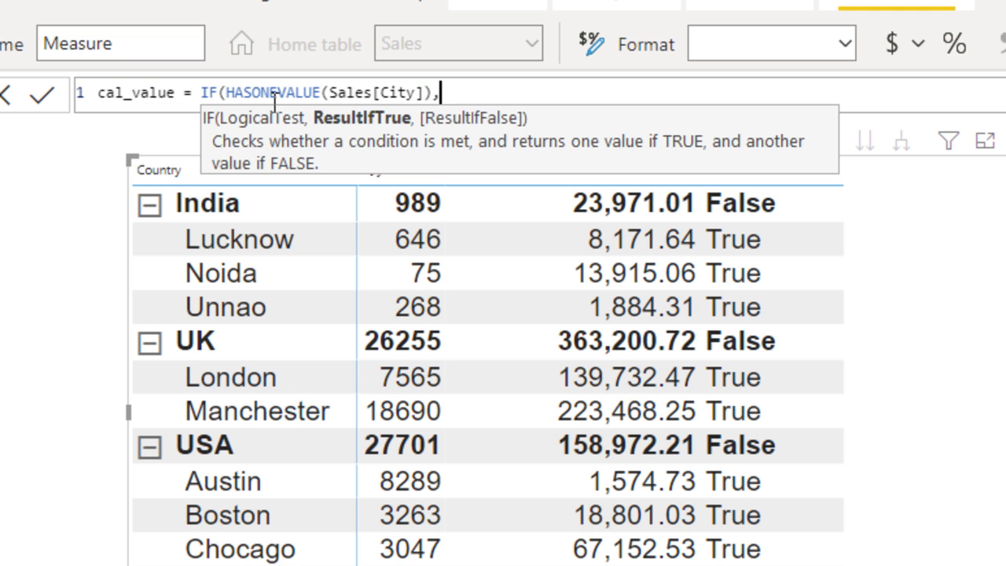
type("SUM(")
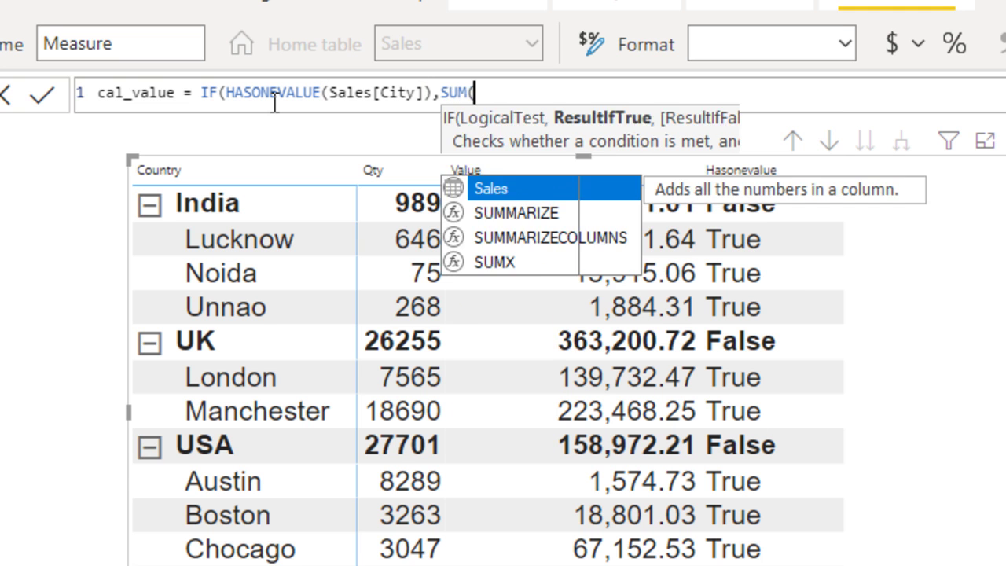
type("q")
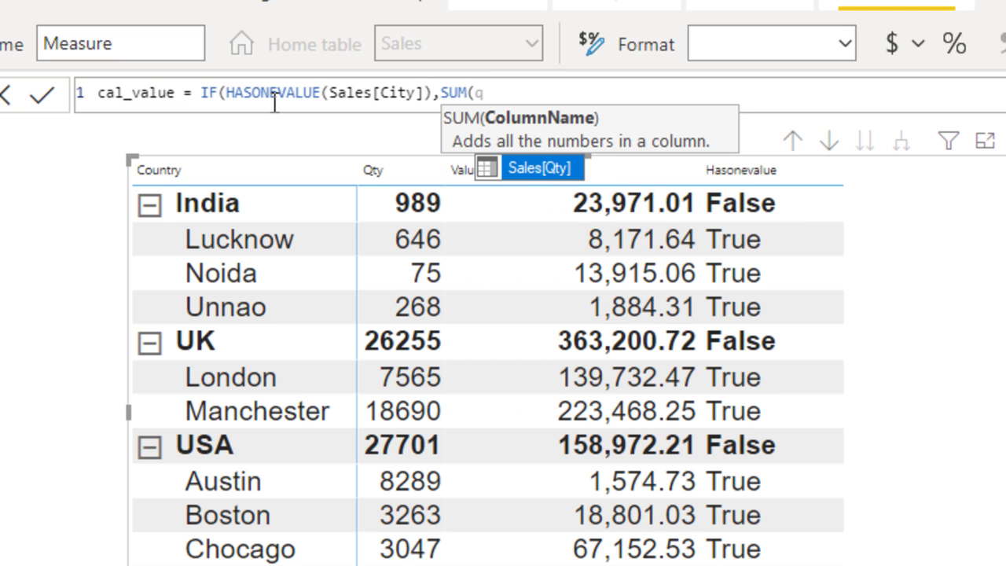
key("Tab")
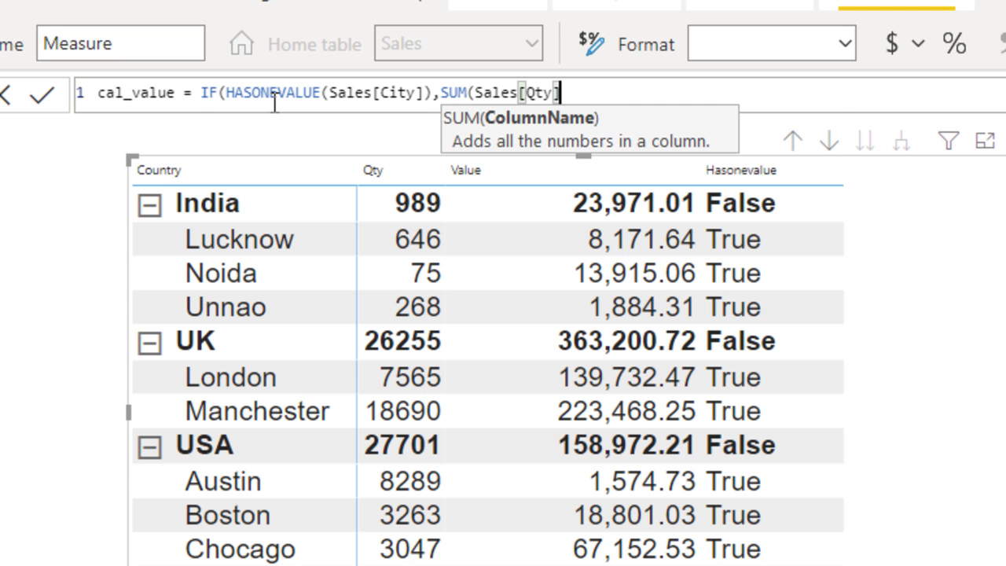
type("),")
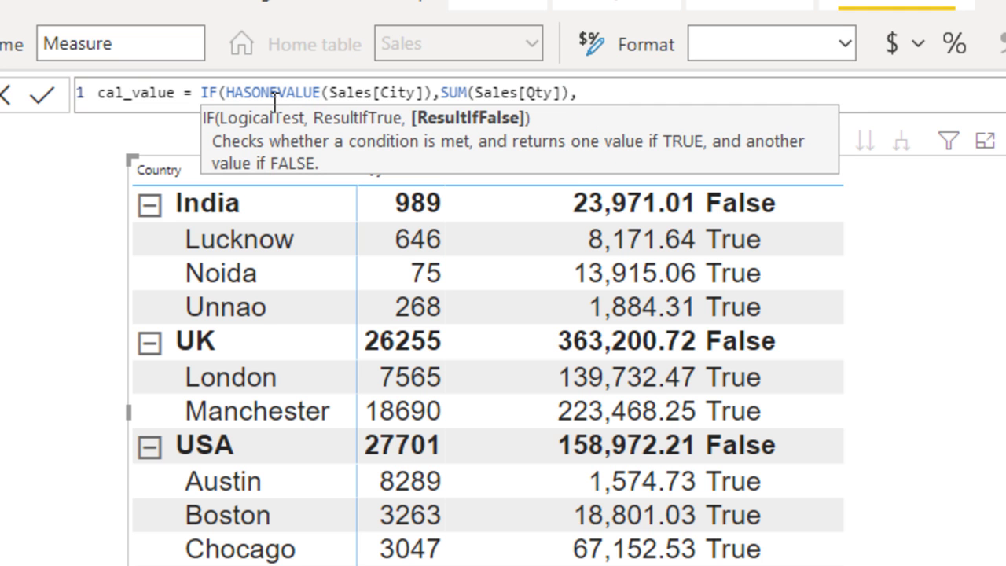
type("sum")
key("Tab")
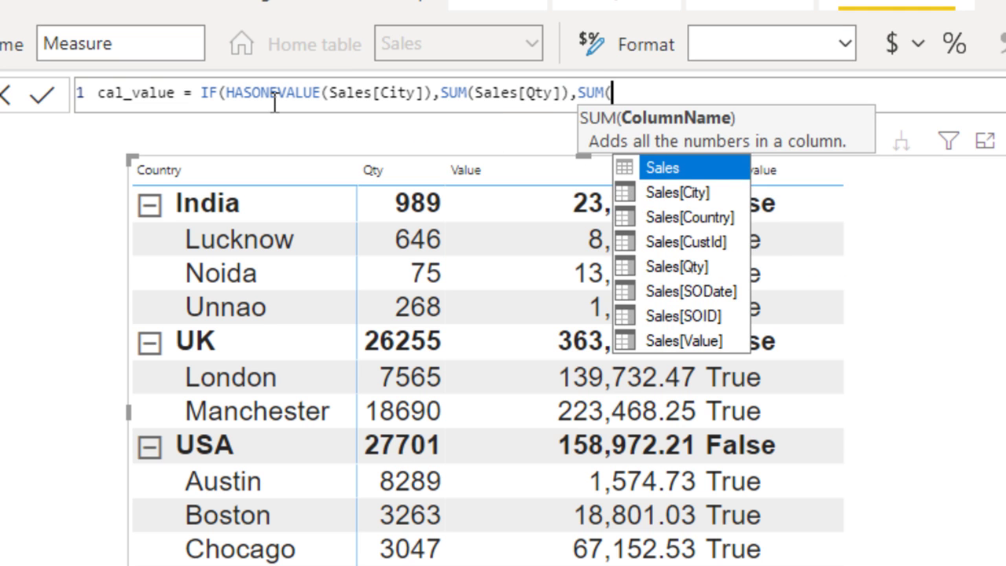
key("Down")
key("Down")
key("Down")
key("Down")
key("Down")
key("Down")
key("Down")
key("Tab")
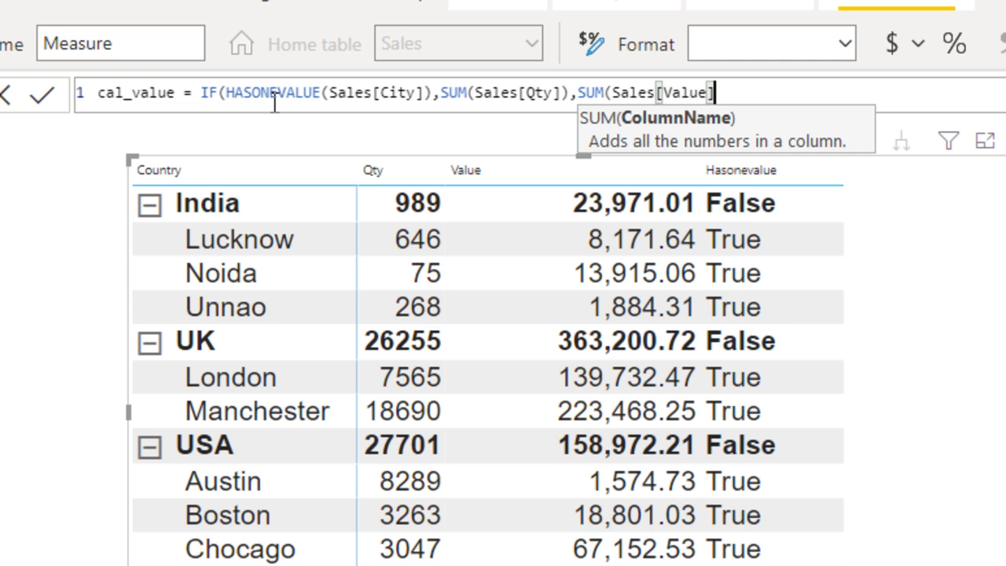
type("))")
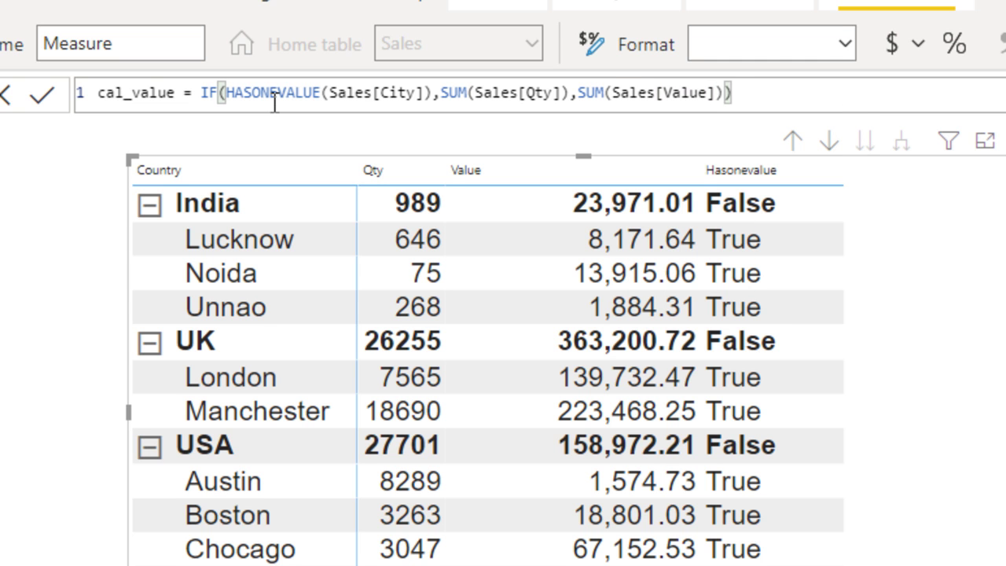
key("Return")
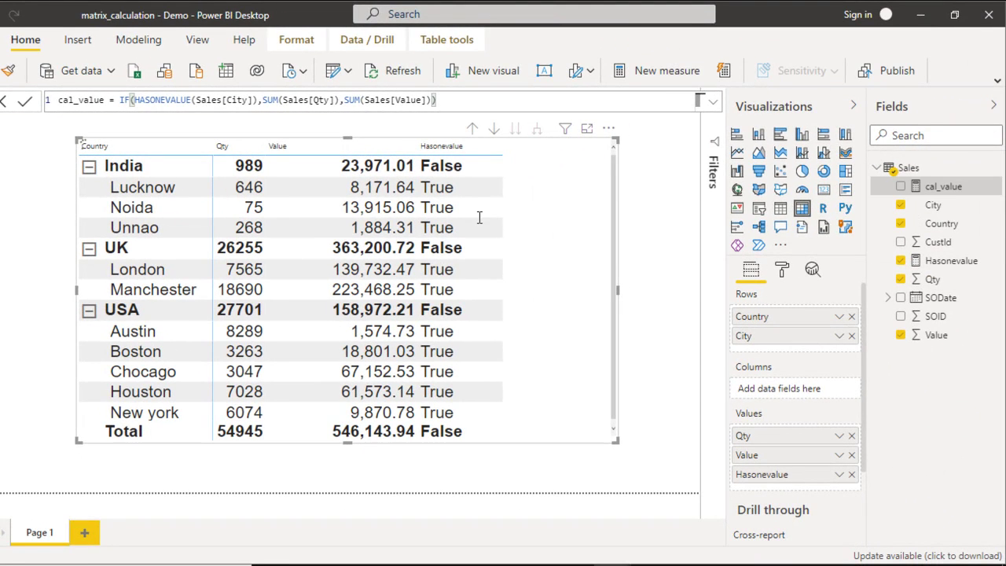
Widen the matrix and place cal_value in its Values below Hasonevalue.
left_click_drag(954, 189, 542, 296)
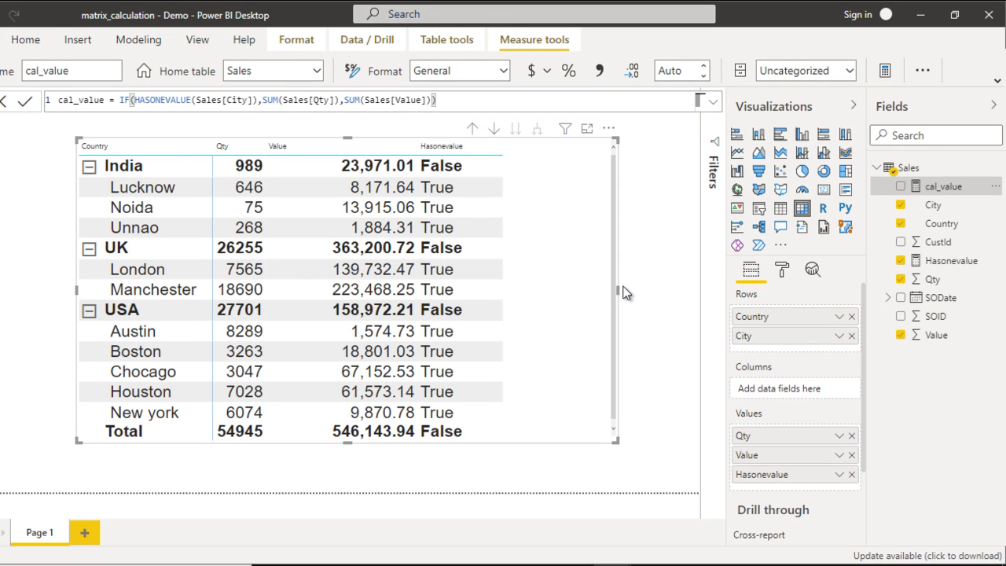
left_click_drag(617, 287, 702, 291)
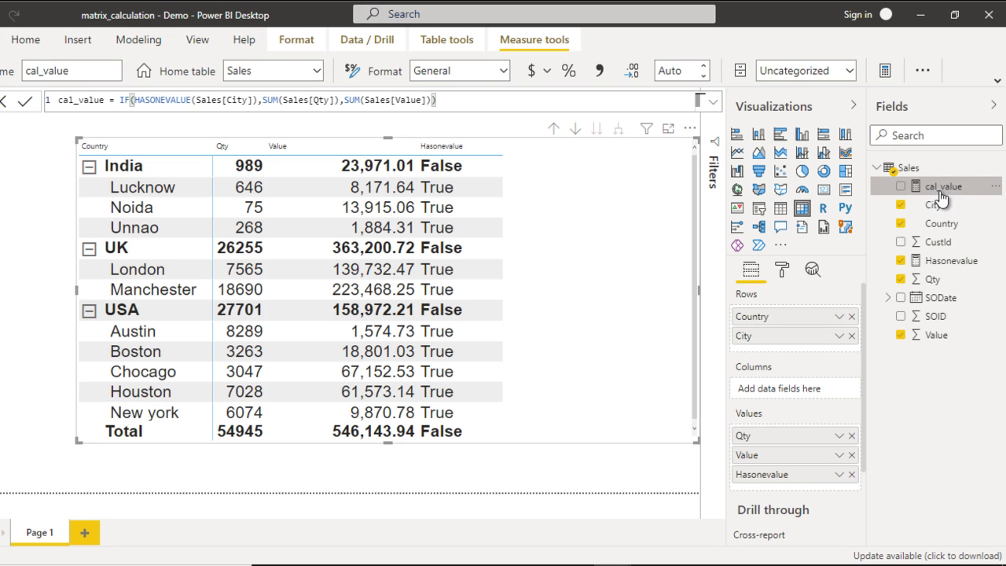
left_click_drag(945, 189, 814, 483)
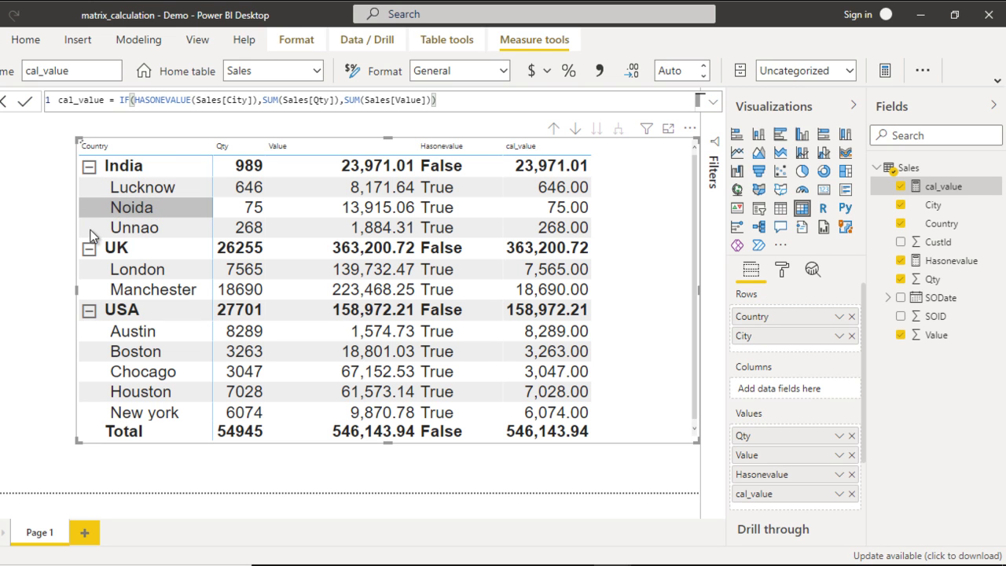
left_click(89, 166)
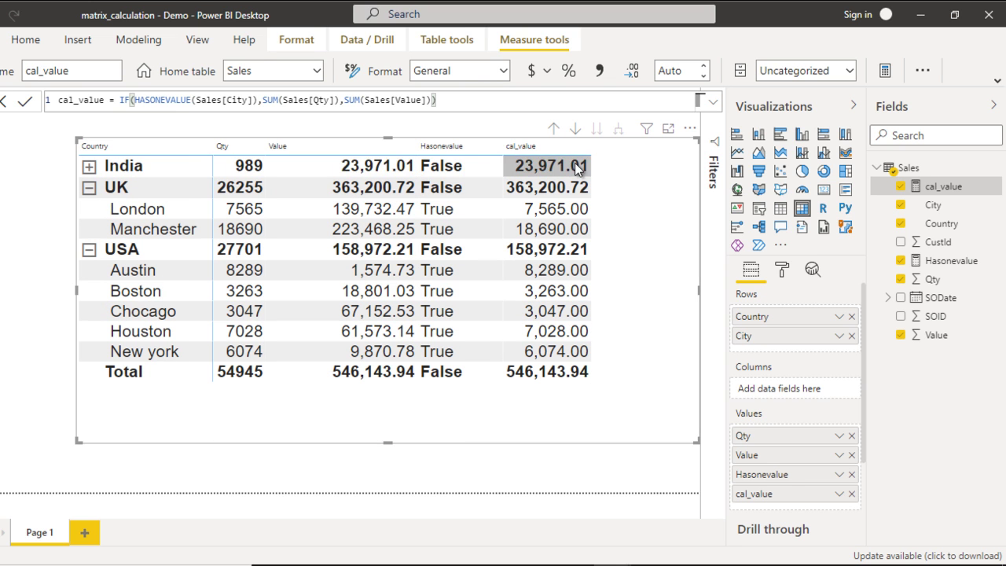
left_click(89, 167)
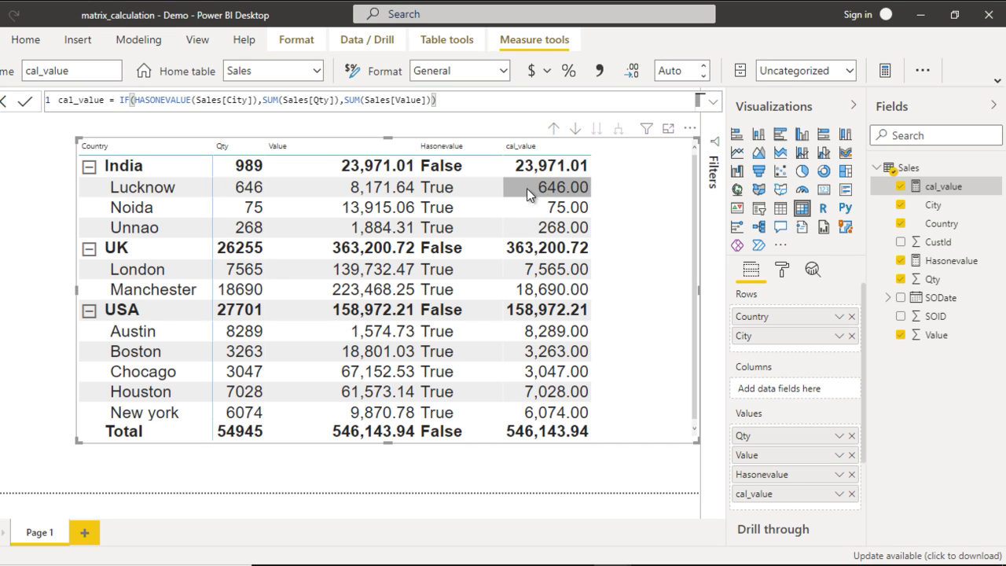
left_click(23, 232)
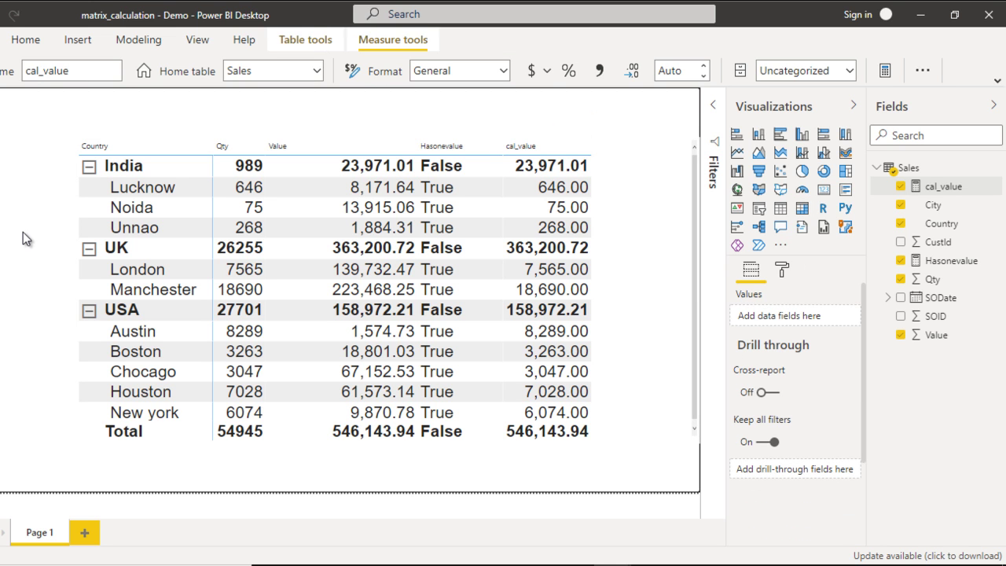